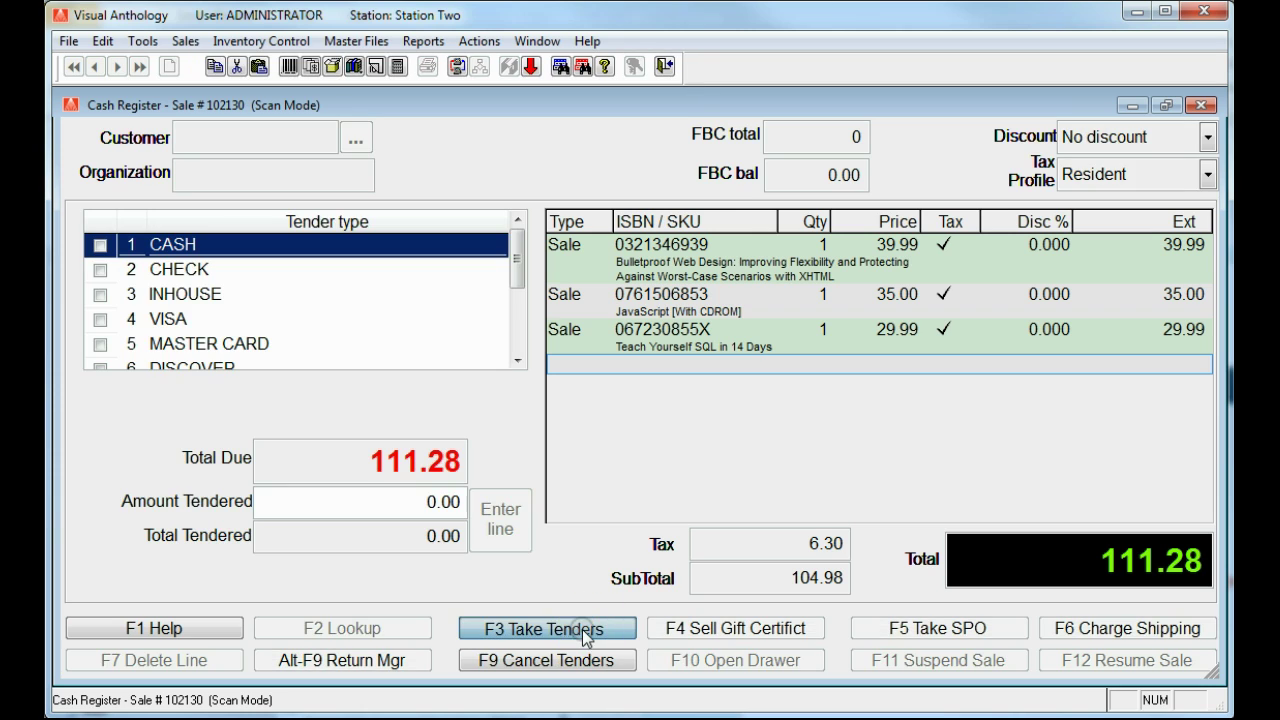
# Choose CHECK as the tender type for the 111.28 sale.
pyautogui.click(100, 270)
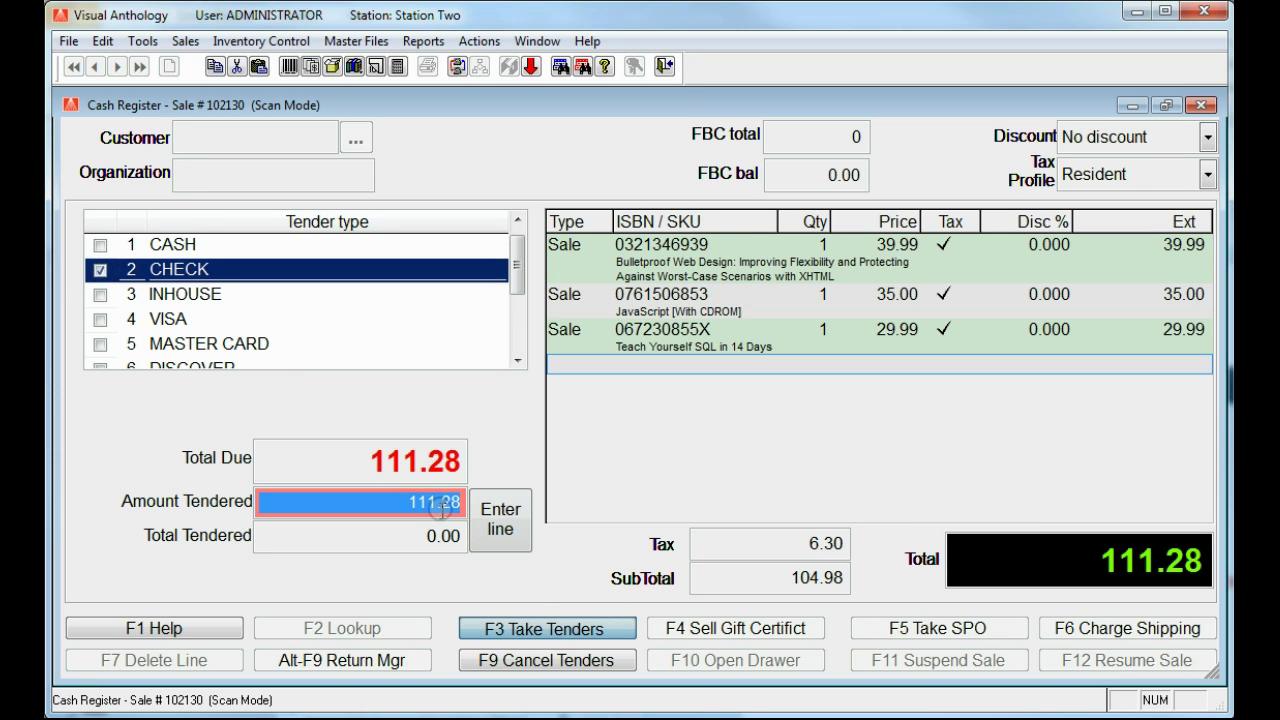
# Record the 111.28 check payment, complete the sale with a printed receipt, then start a new sale.
pyautogui.click(500, 527)
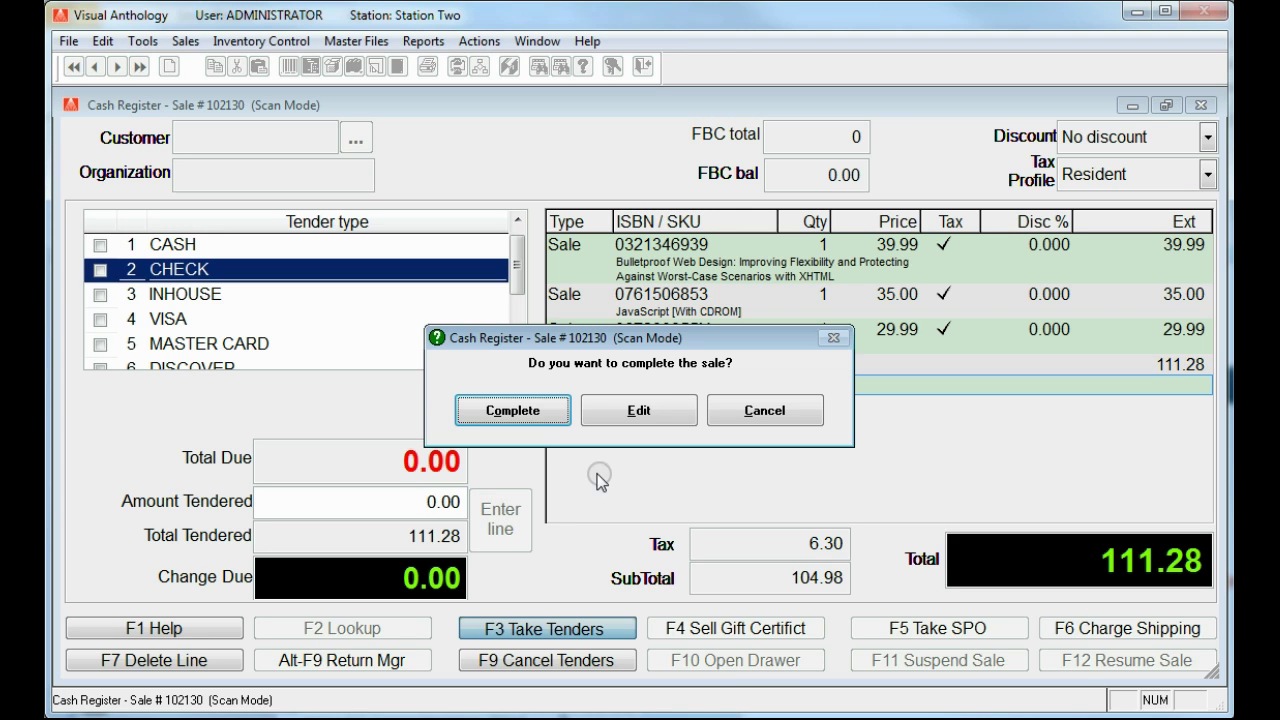
pyautogui.click(524, 412)
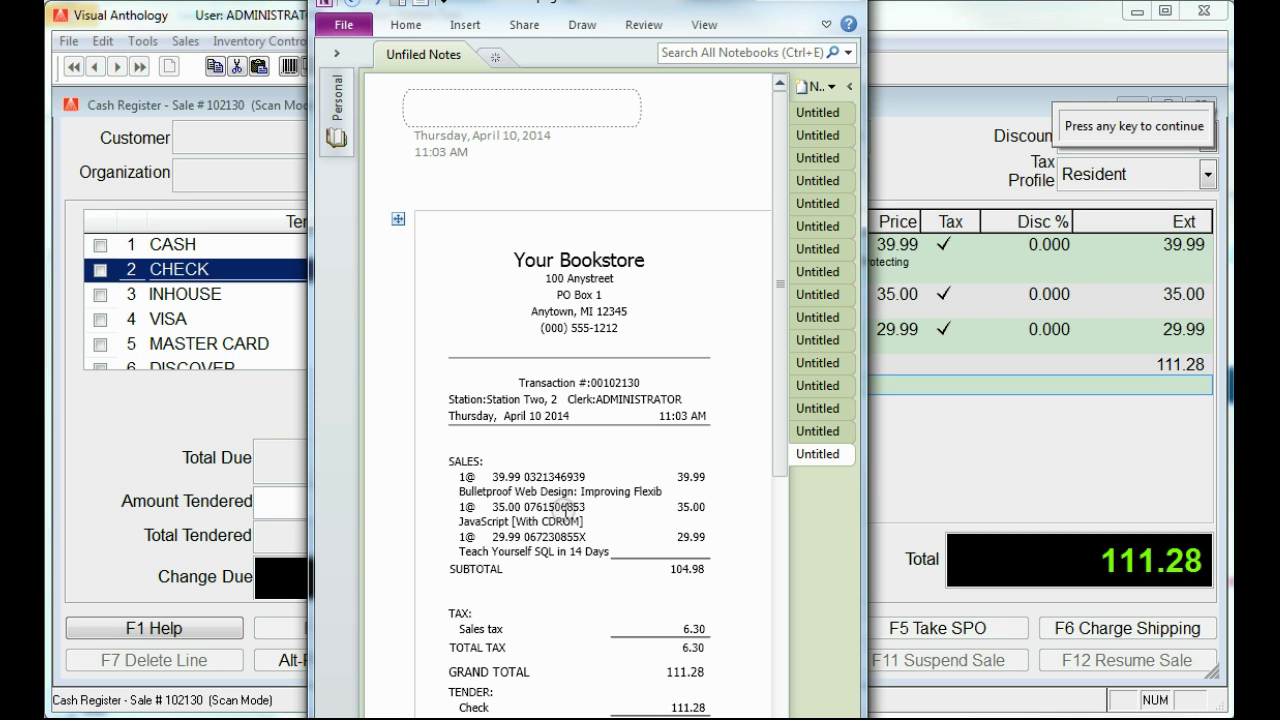
pyautogui.click(768, 1)
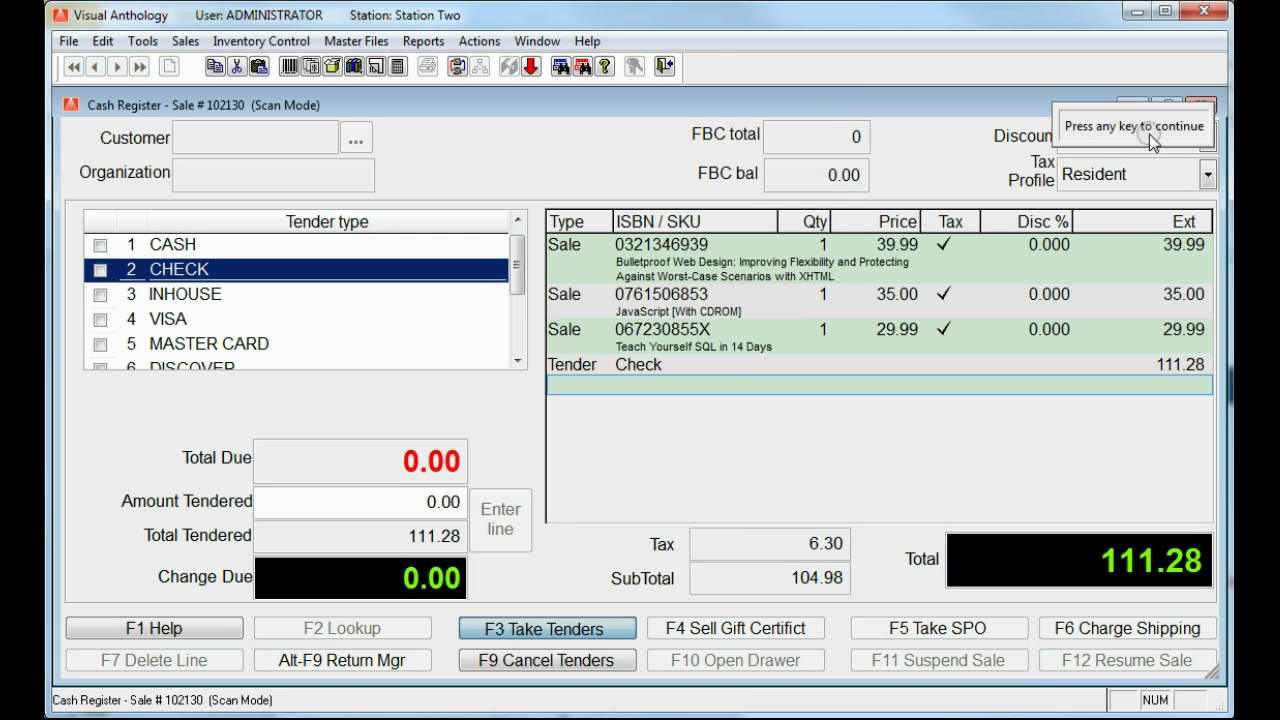
pyautogui.click(674, 479)
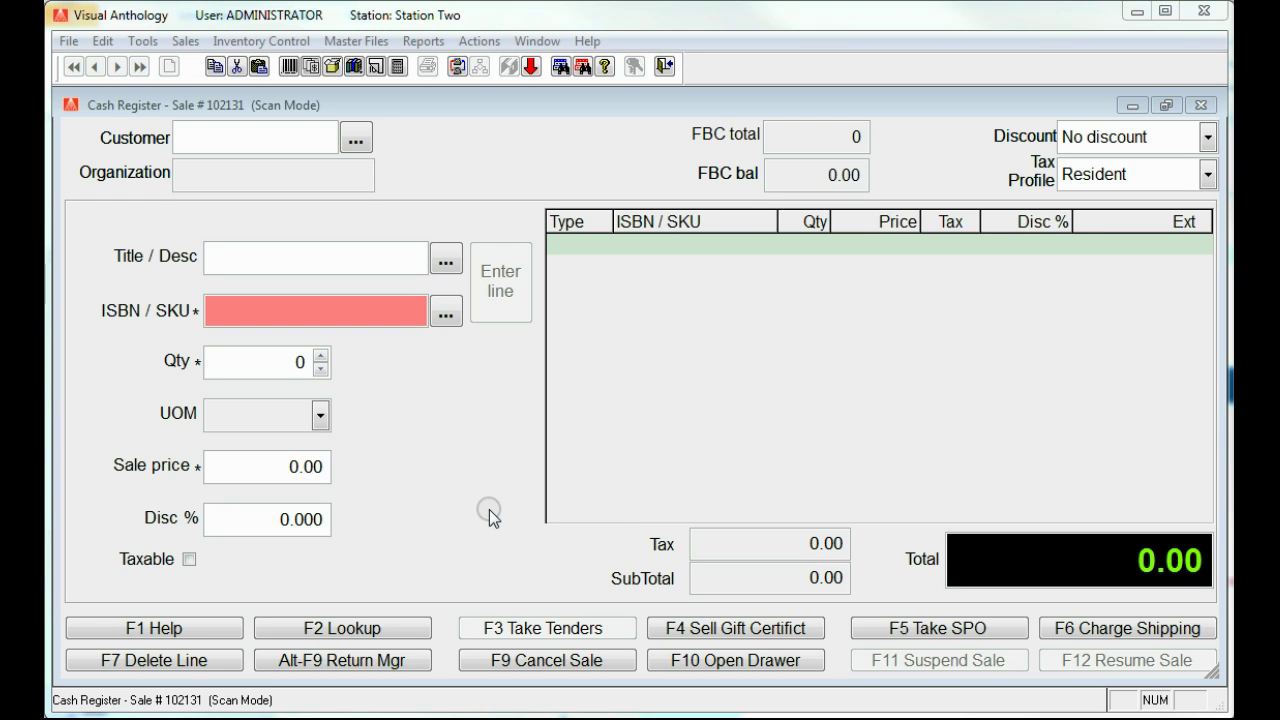
pyautogui.click(302, 308)
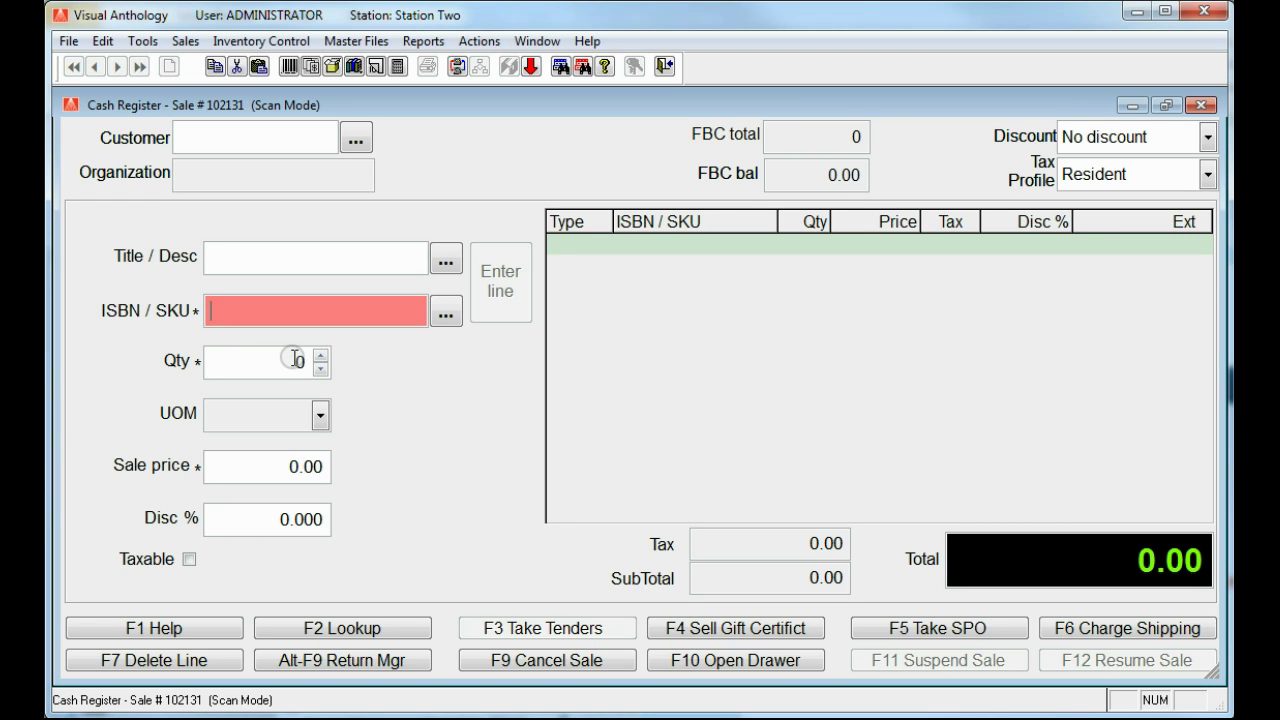
pyautogui.write('0321346939')
pyautogui.press('Return')
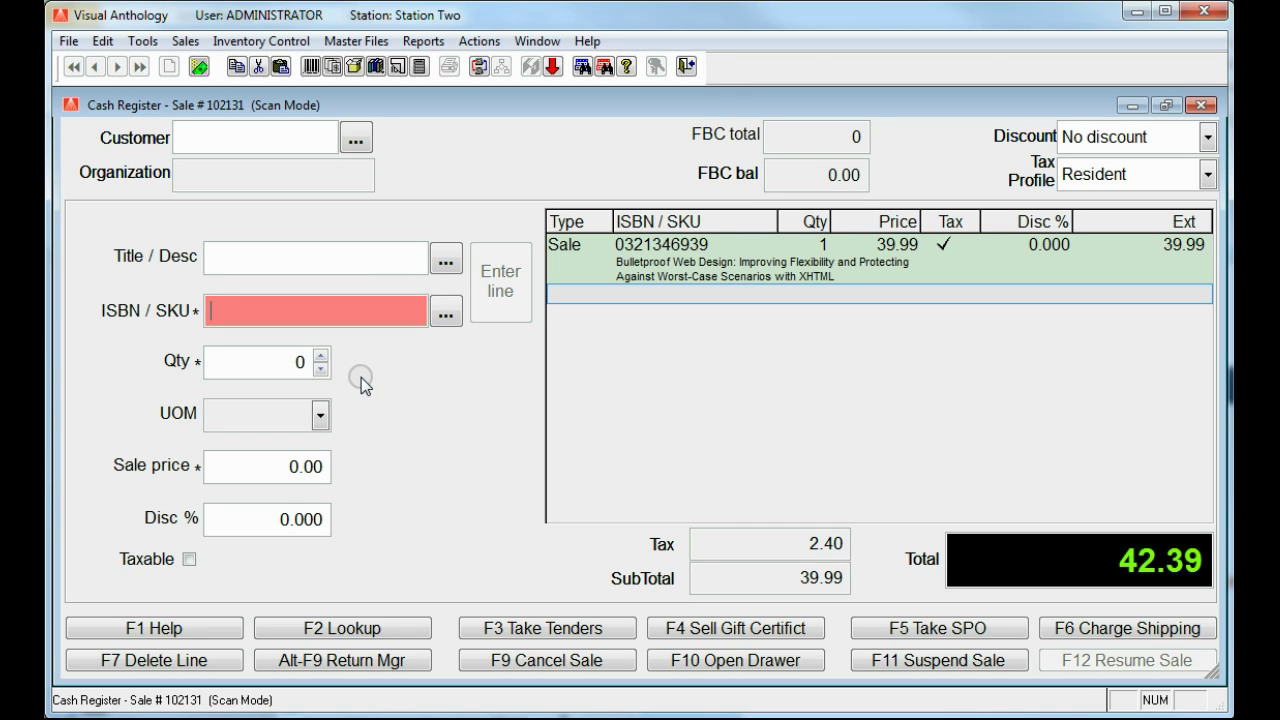
pyautogui.write('9780761506850')
pyautogui.press('Return')
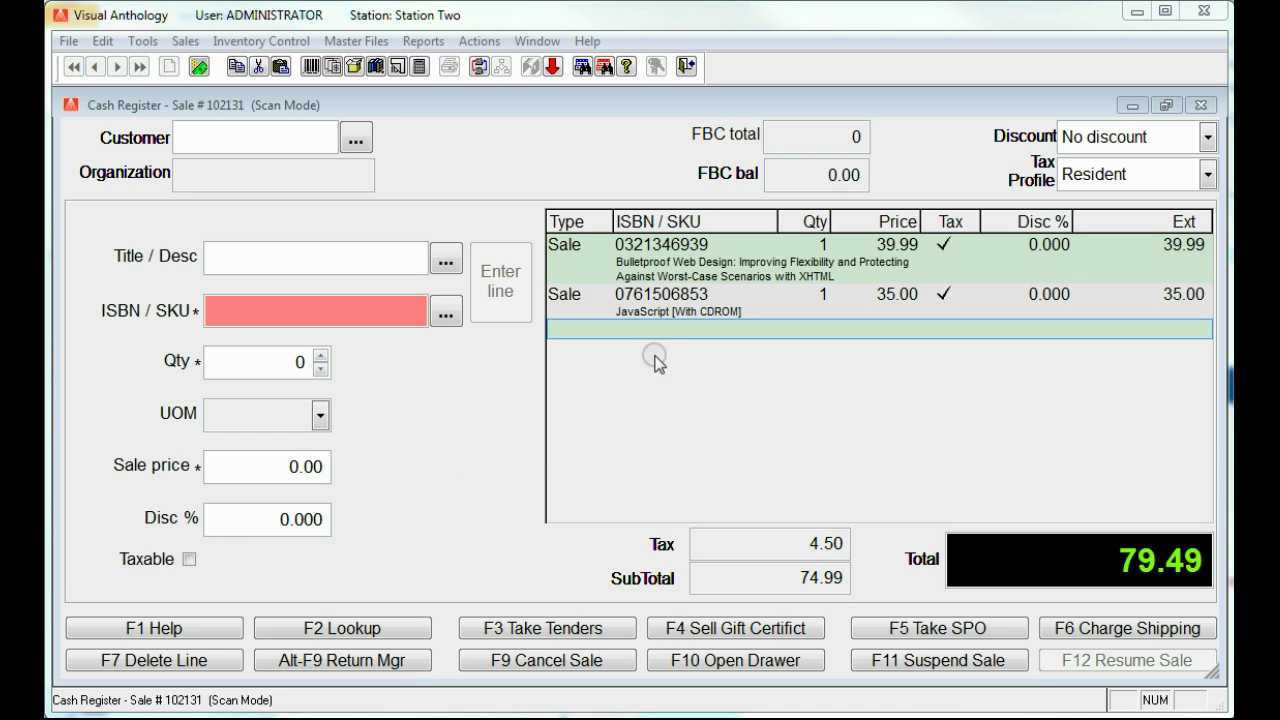
# Change the JavaScript [With CDROM] quantity to 2, raising the total to 116.59.
pyautogui.click(665, 300)
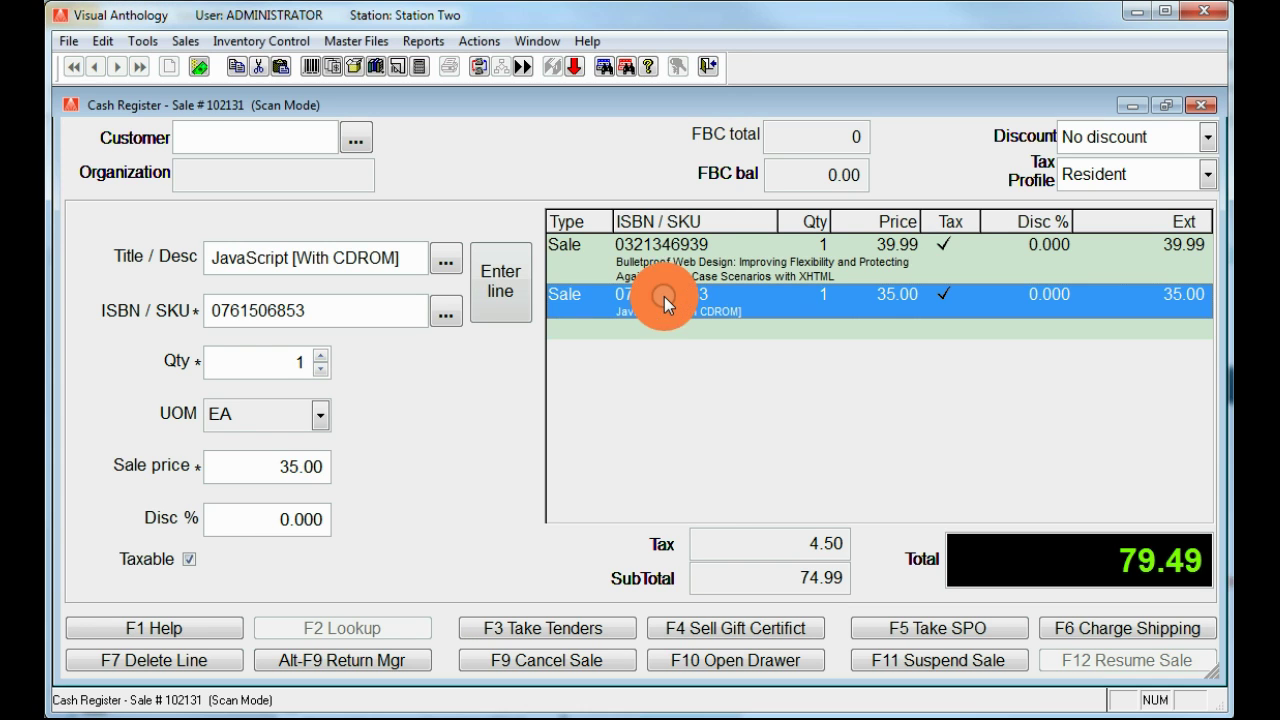
pyautogui.click(321, 356)
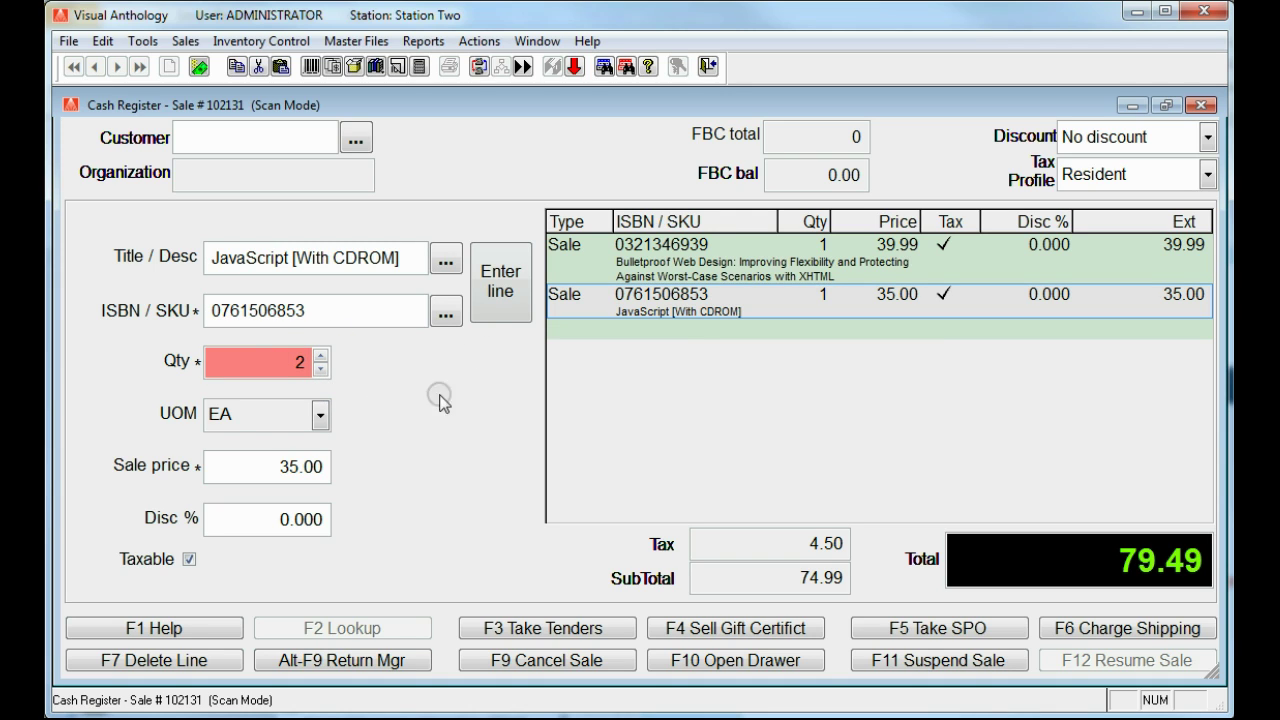
pyautogui.click(503, 291)
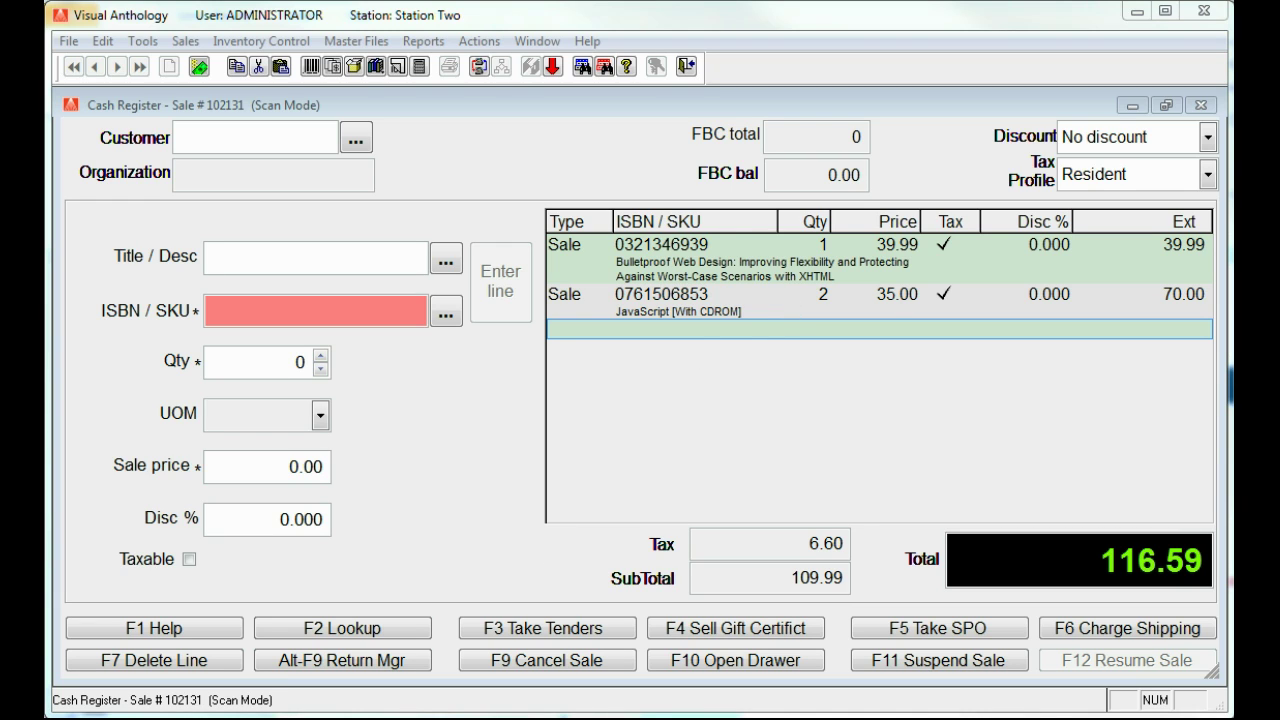
pyautogui.click(420, 383)
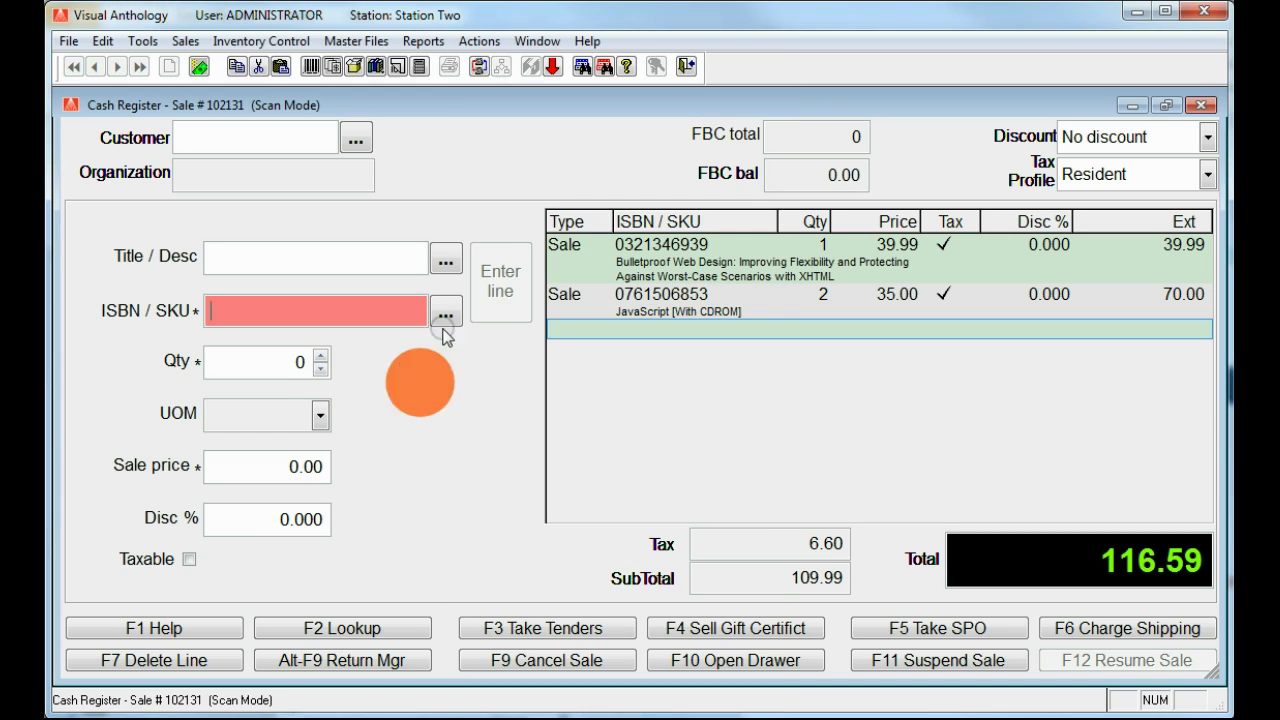
# Open and close the Actions menu, leaving both books at quantity 1 for a 79.49 total.
pyautogui.click(479, 44)
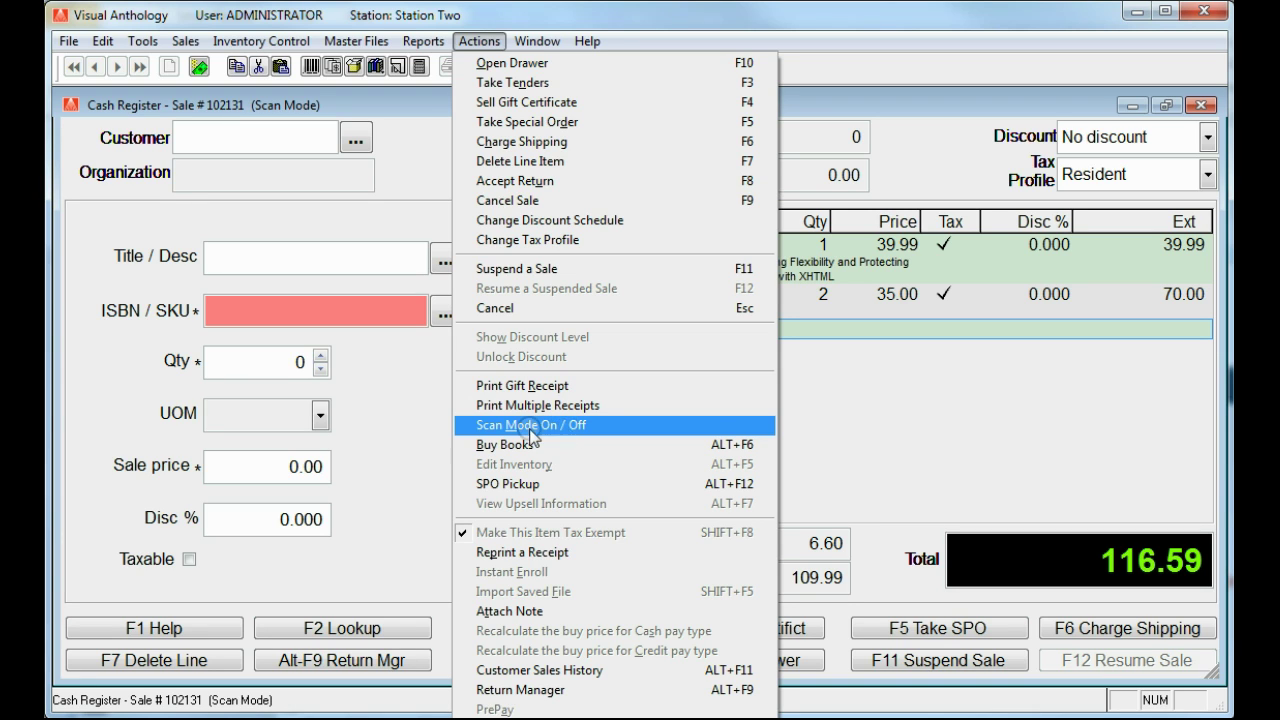
pyautogui.click(361, 525)
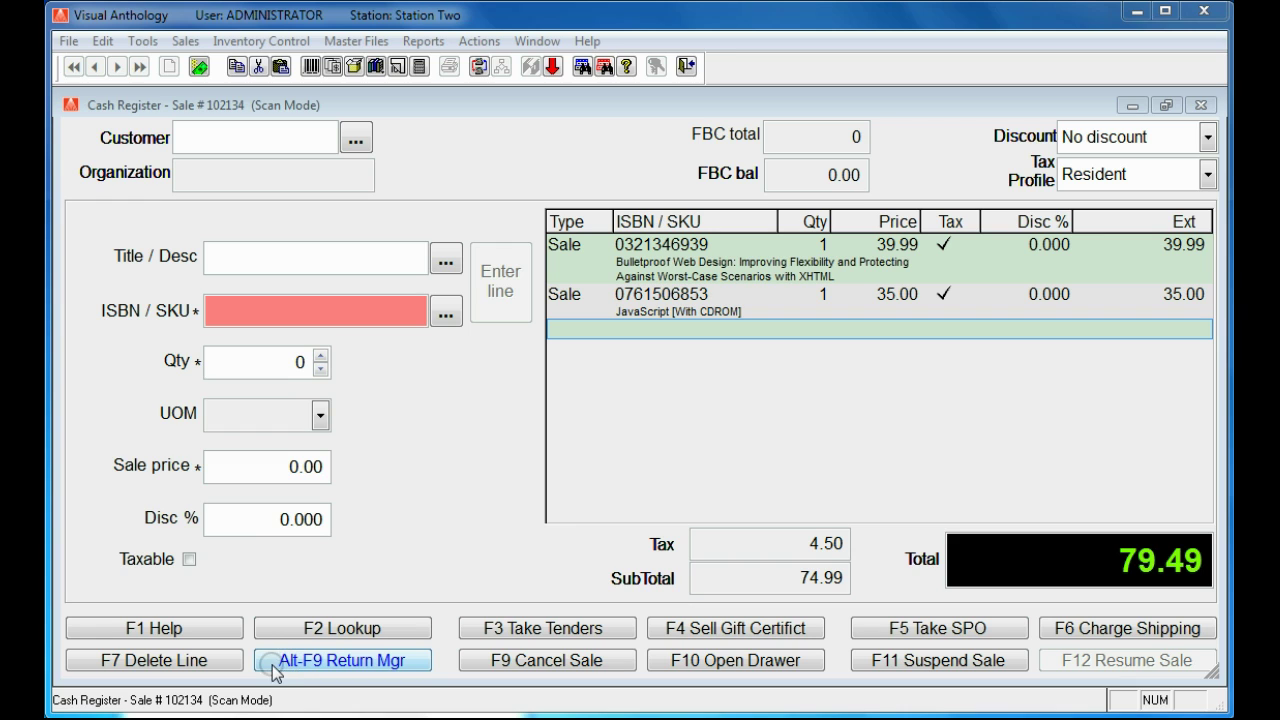
# Open Return Manager and read the earlier check sale's transaction number from its OneNote receipt.
pyautogui.click(340, 660)
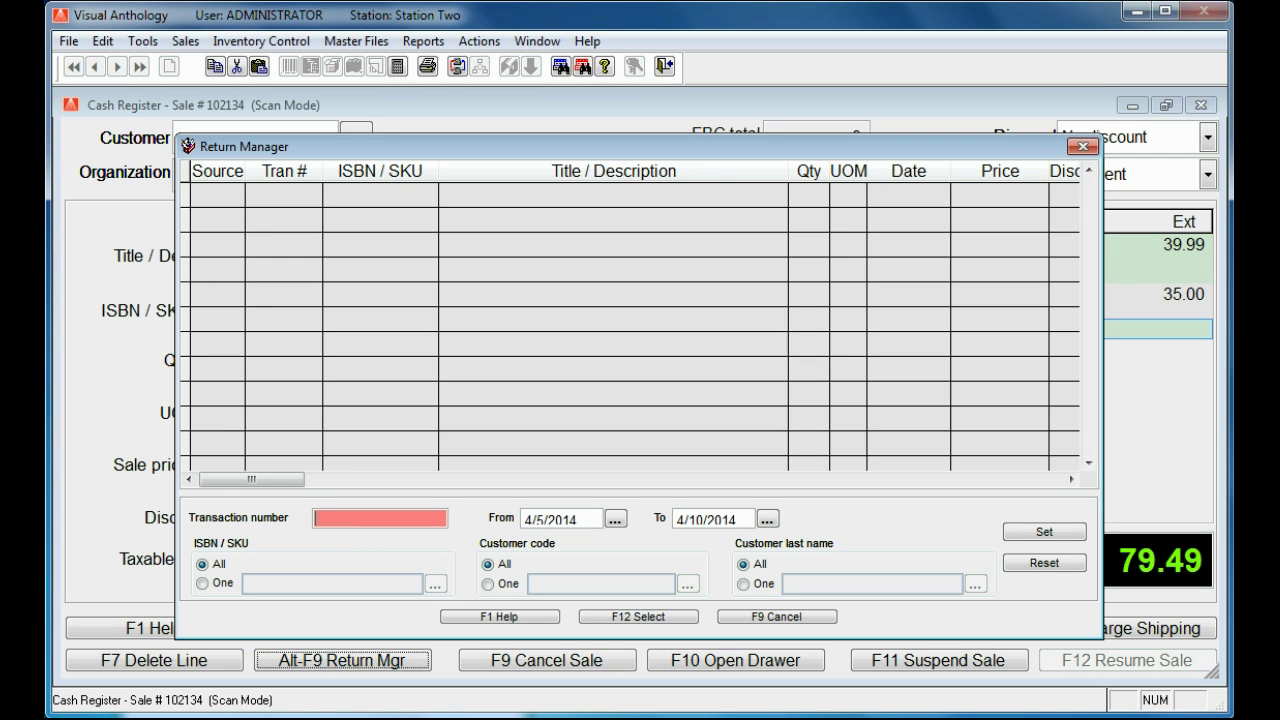
pyautogui.click(648, 718)
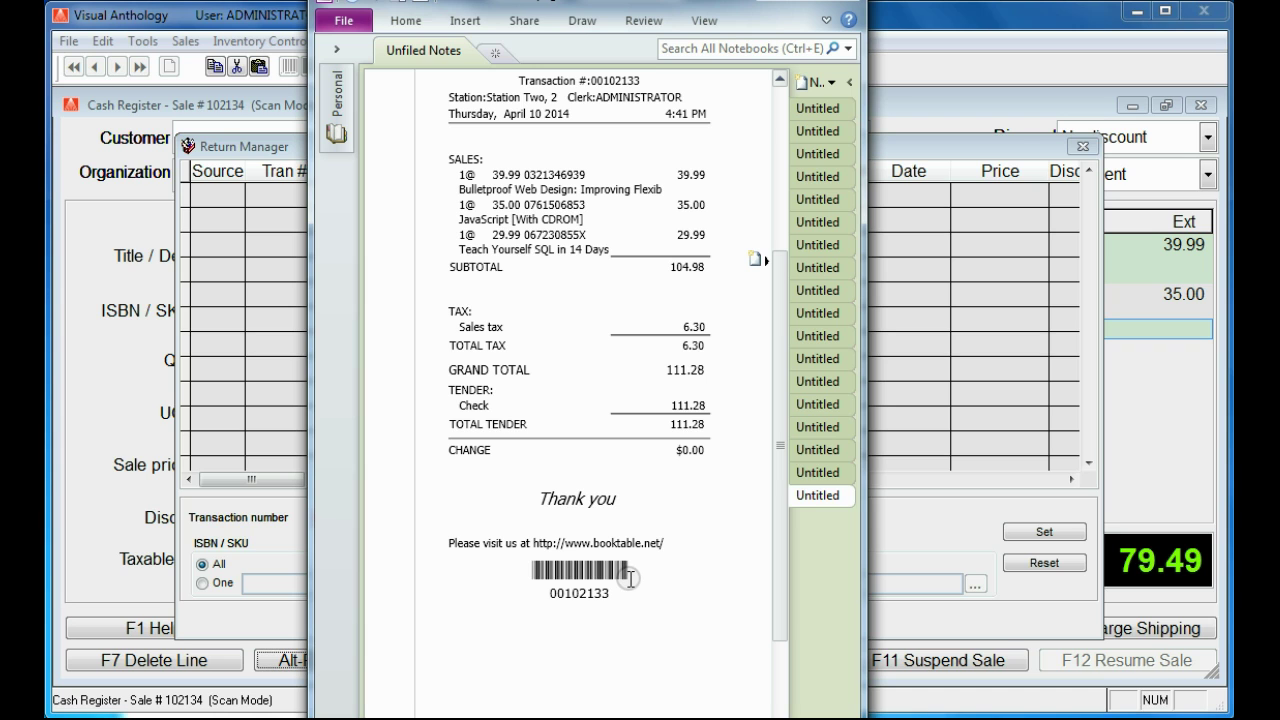
pyautogui.click(768, 0)
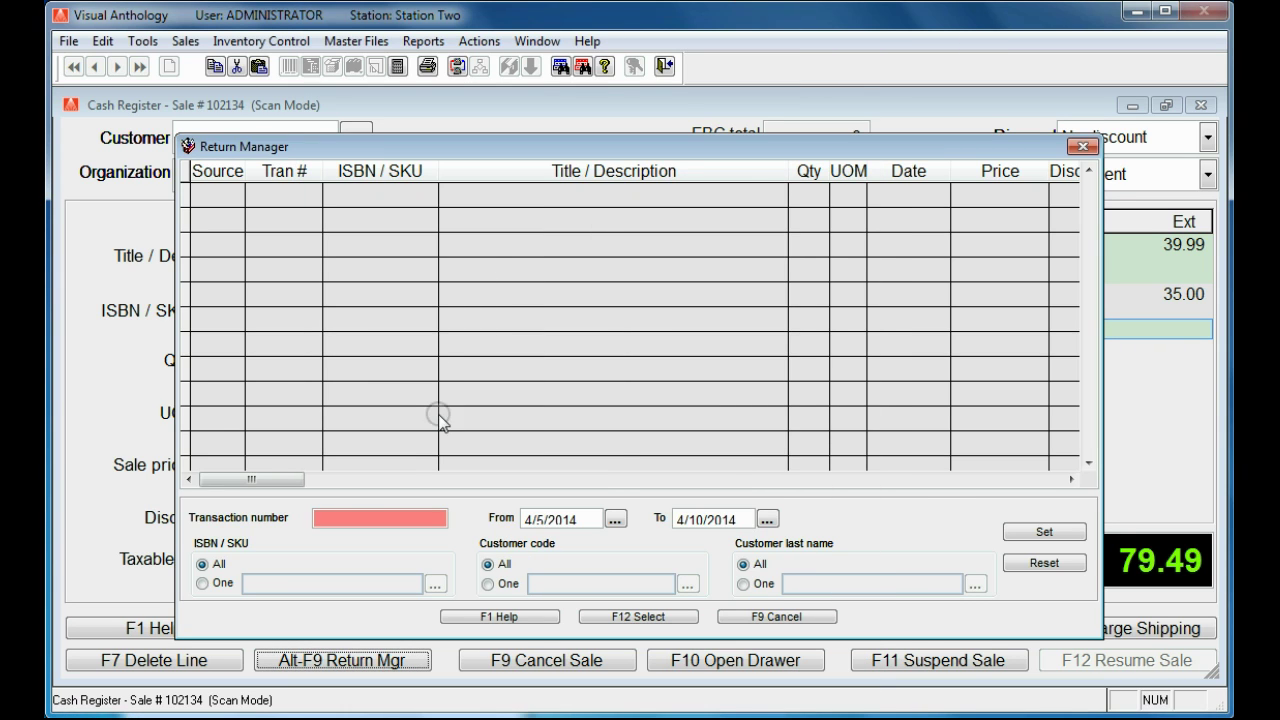
# List that transaction's three books and pick Teach Yourself SQL in 14 Days to return.
pyautogui.click(324, 520)
pyautogui.write('00102133')
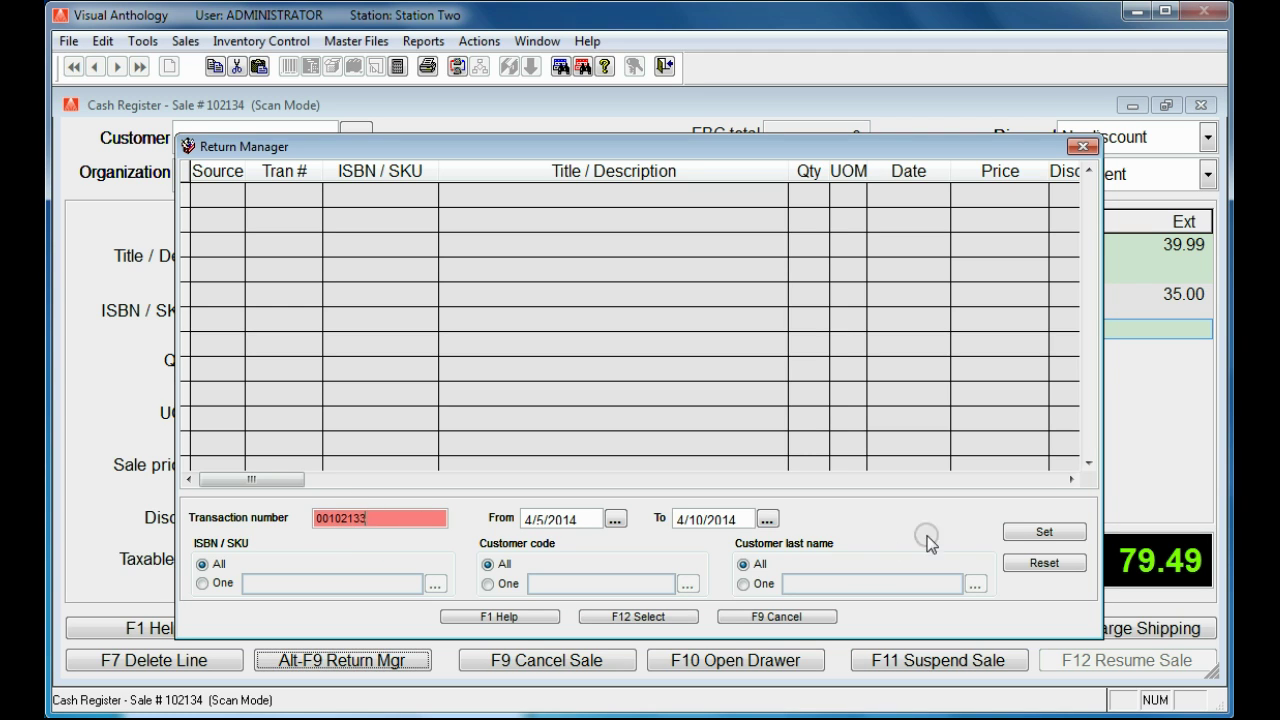
pyautogui.click(1045, 531)
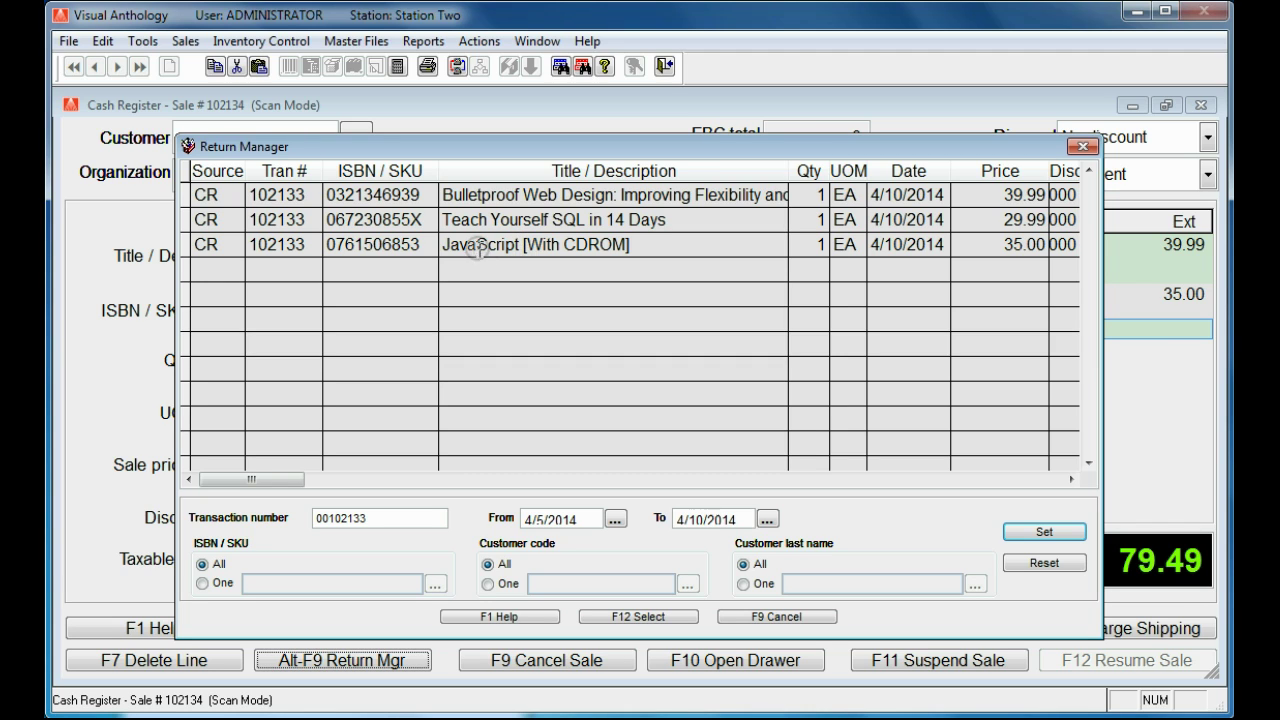
pyautogui.click(598, 220)
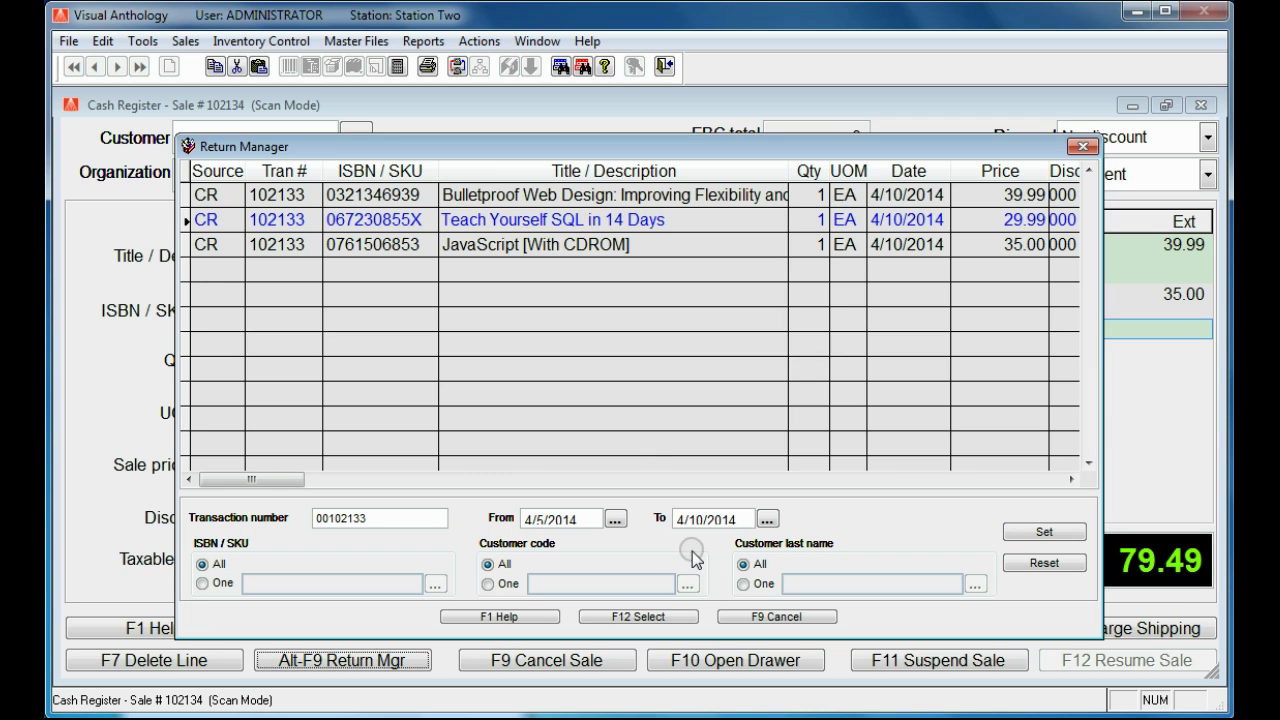
# Add Teach Yourself SQL in 14 Days as a -29.99 return line, dropping the total to 47.70.
pyautogui.click(646, 617)
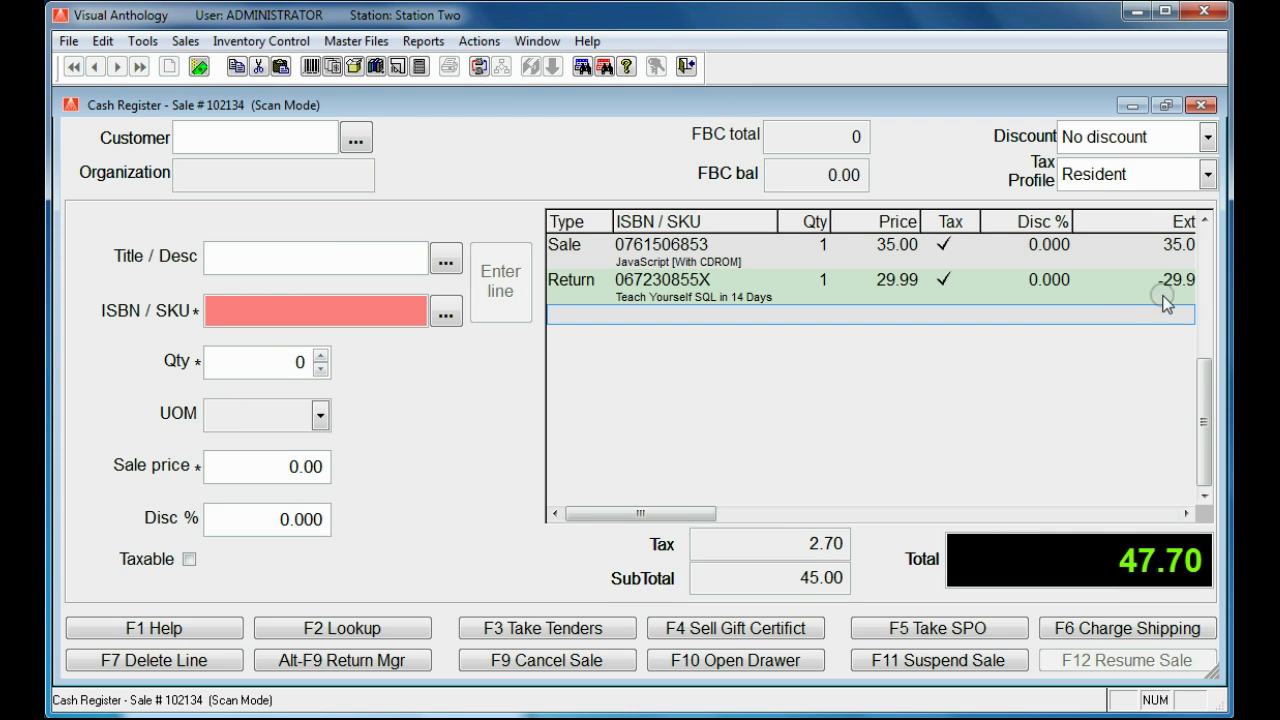
pyautogui.moveTo(1203, 374); pyautogui.dragTo(1203, 243)
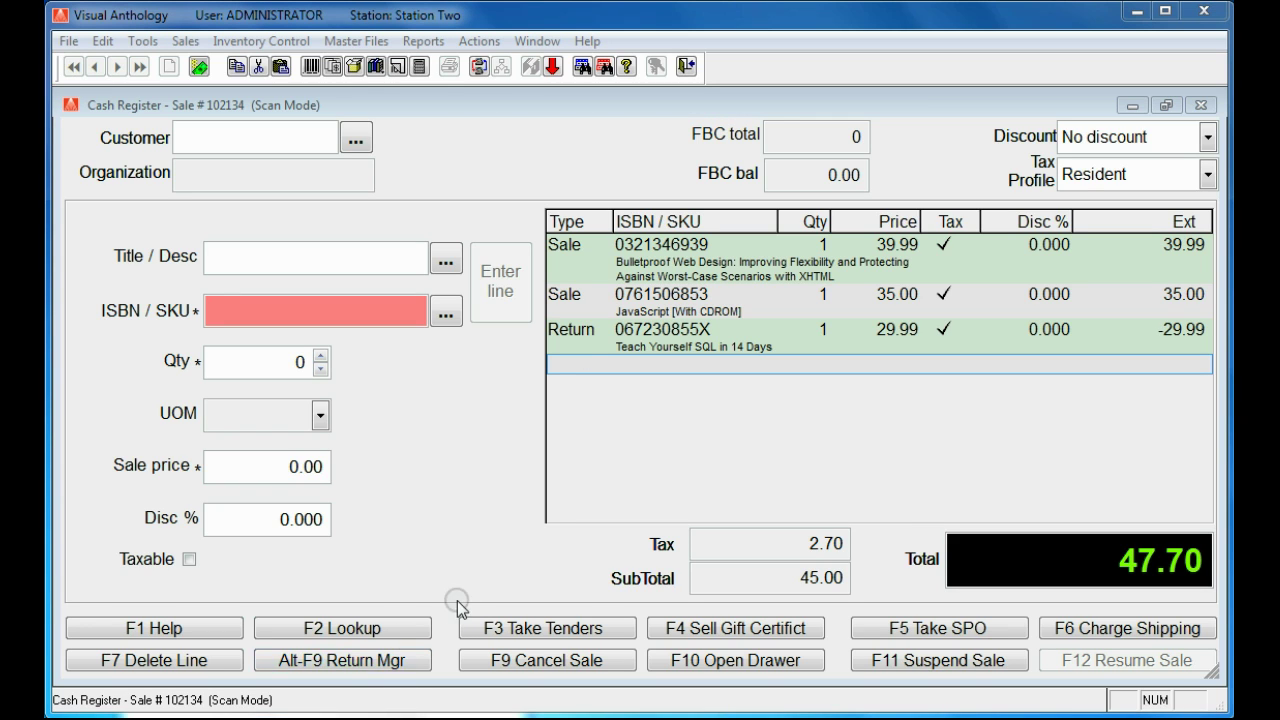
# Pay the 47.70 balance by check and complete the sale, printing its receipt.
pyautogui.click(512, 630)
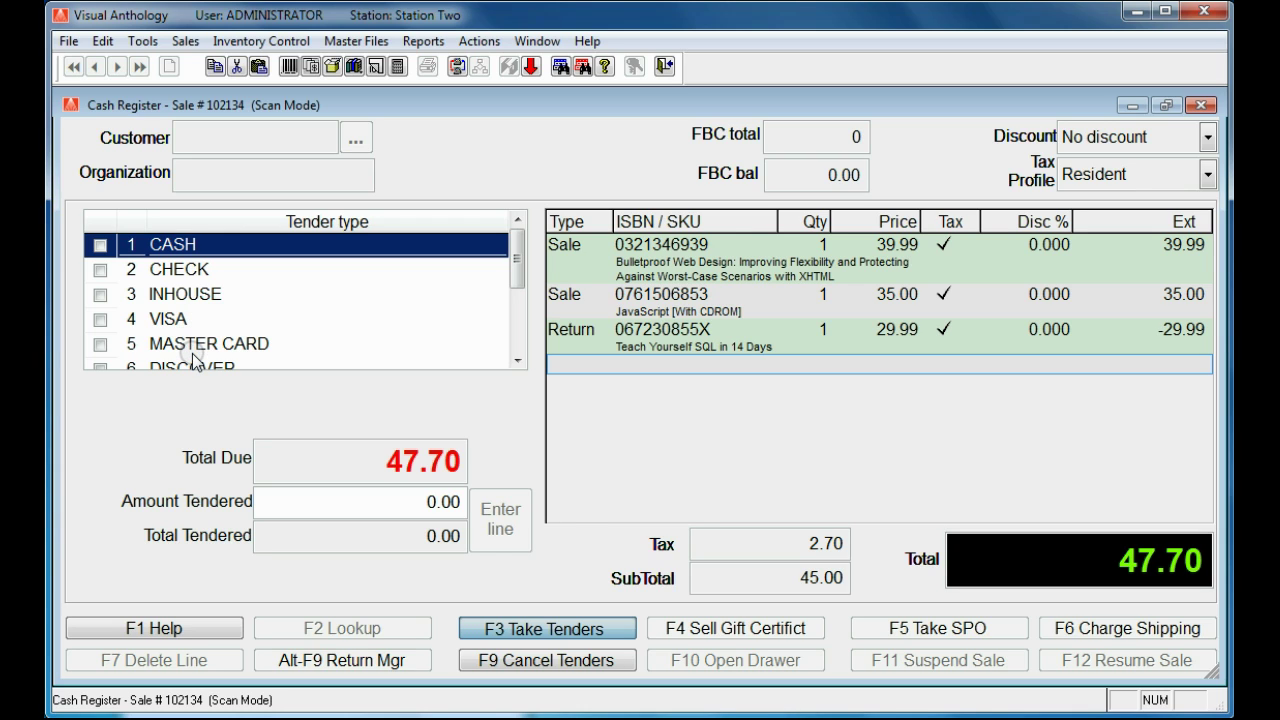
pyautogui.click(101, 271)
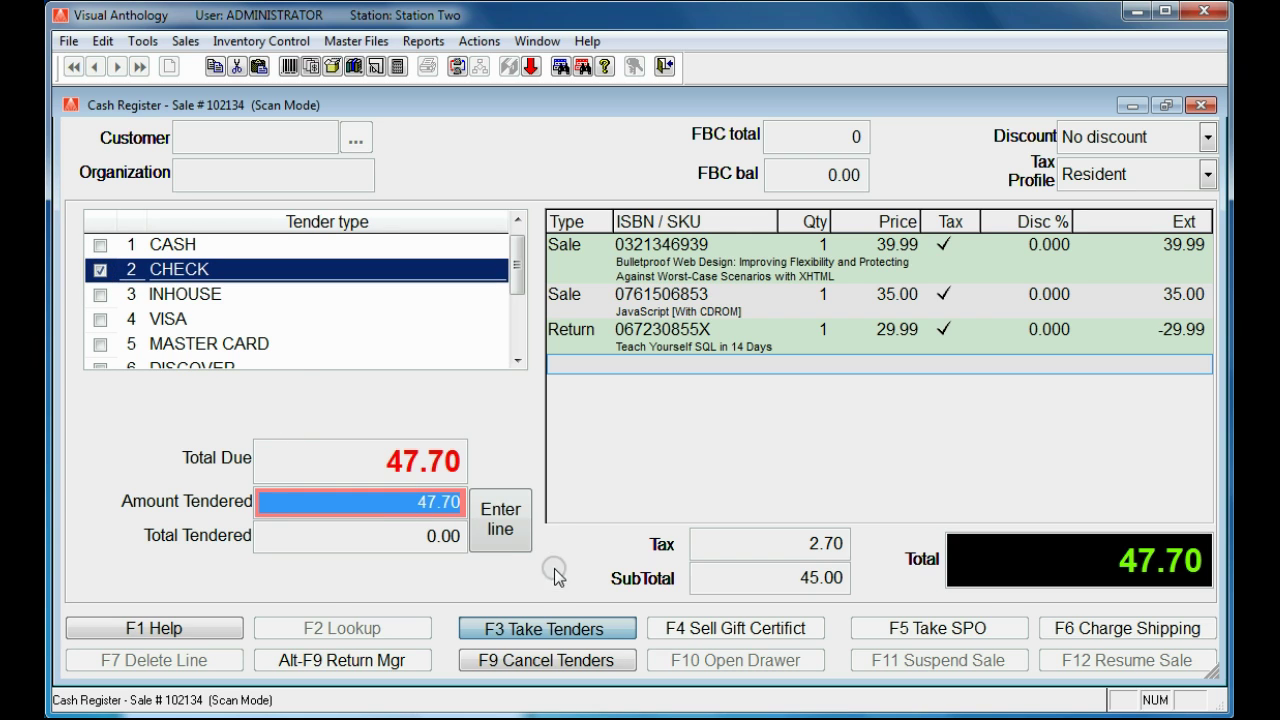
pyautogui.click(500, 517)
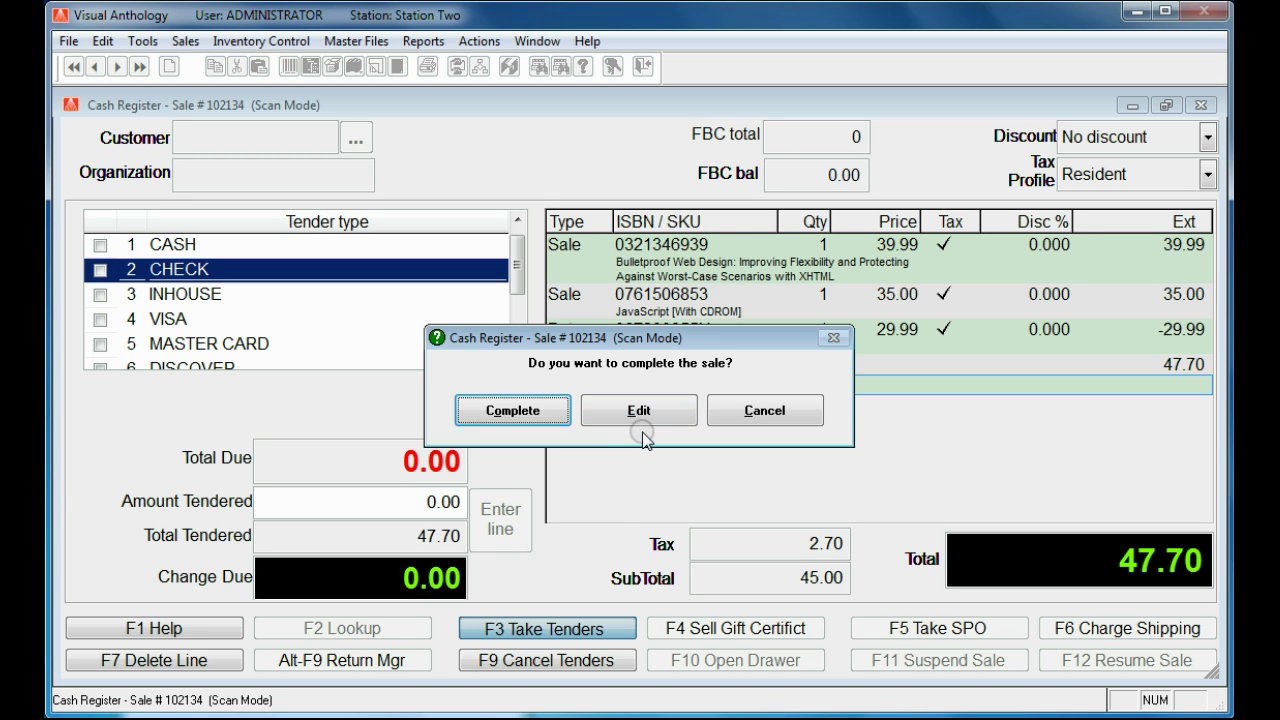
pyautogui.click(516, 412)
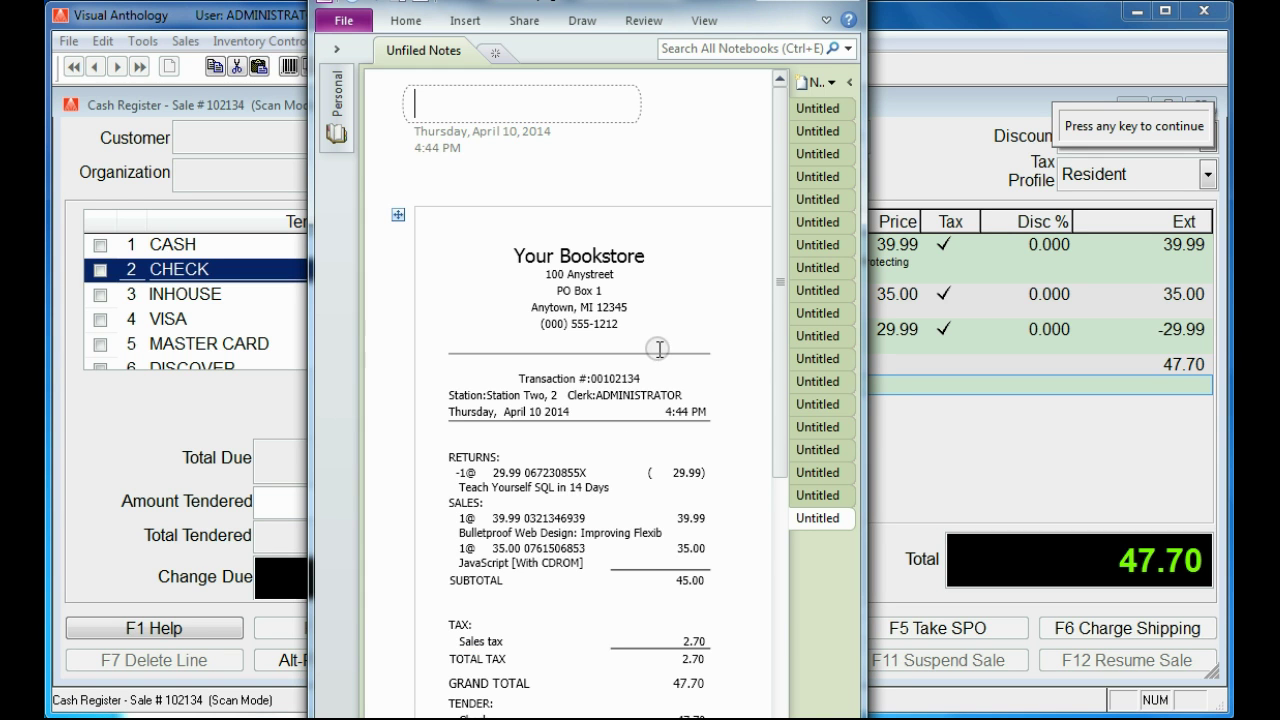
# Review and close the OneNote receipt, then start a fresh empty sale at 0.00.
pyautogui.scroll(-5, 657, 351)
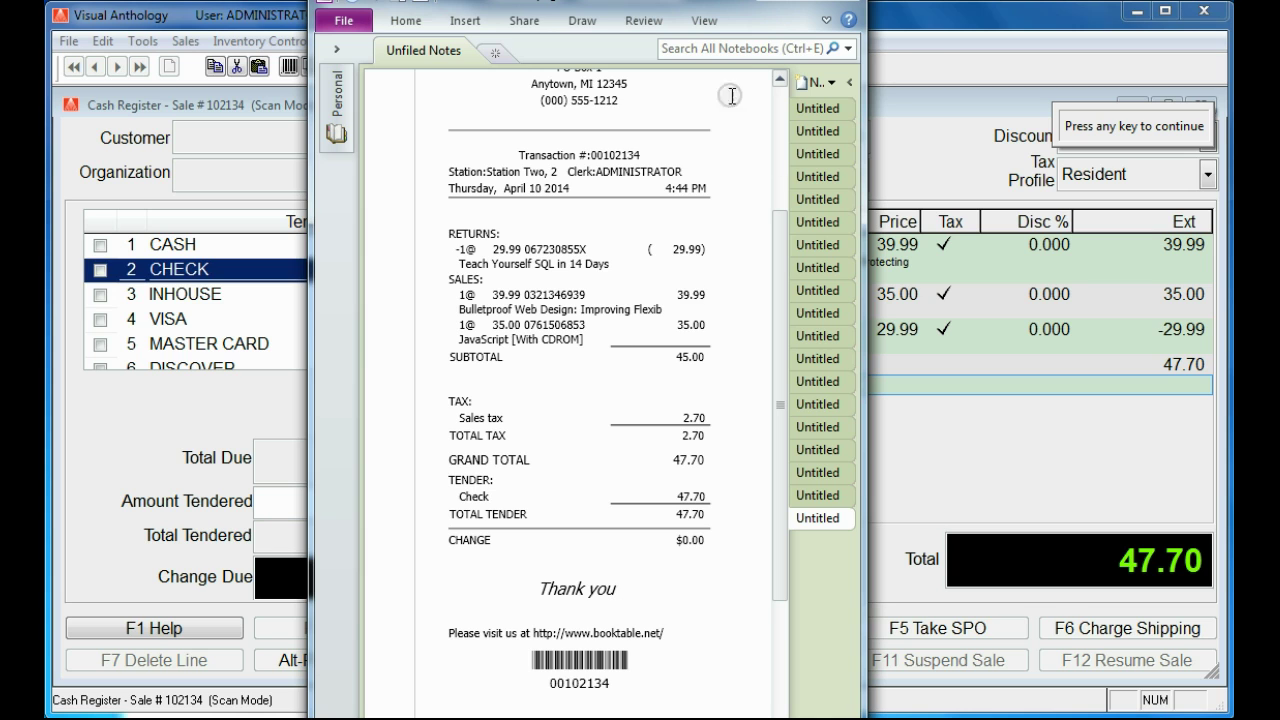
pyautogui.click(766, 4)
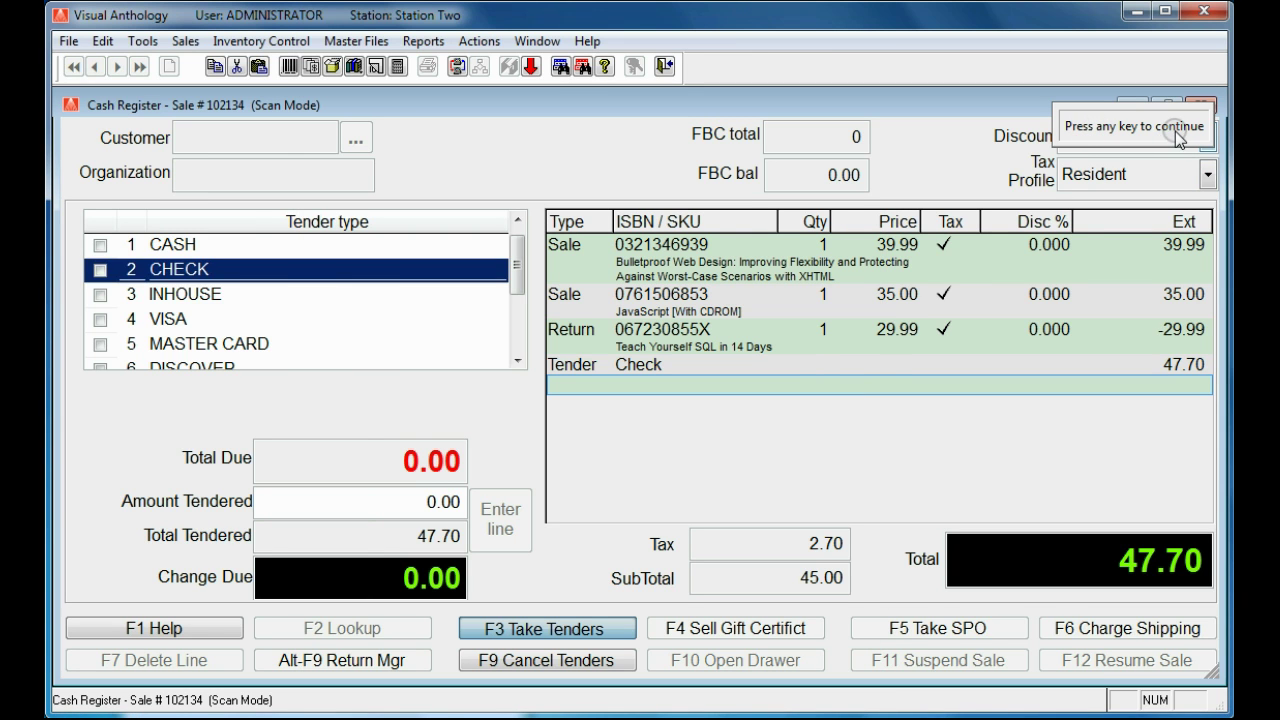
pyautogui.click(577, 436)
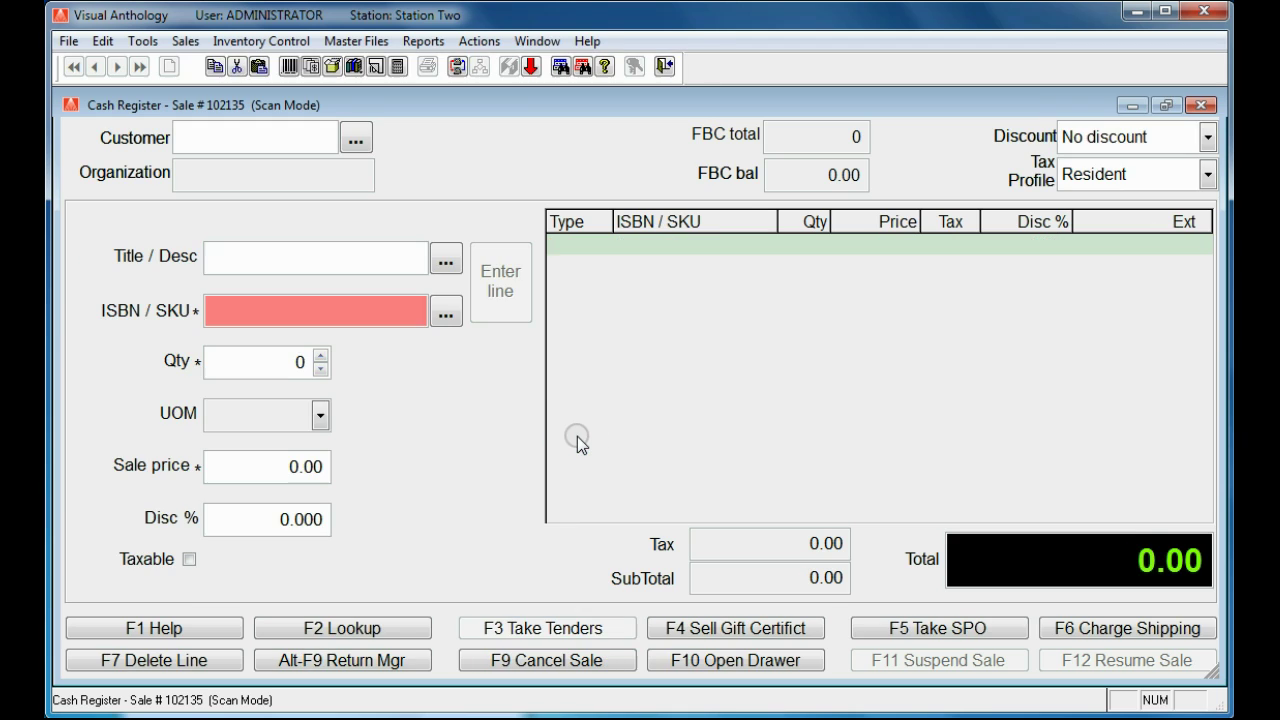